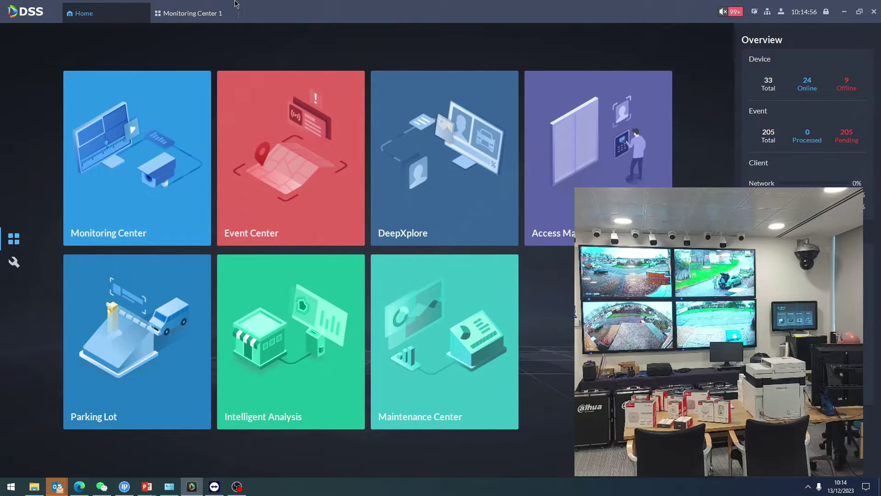
# Open Monitoring Center from the Home page, which opens a second Live View workspace.
pyautogui.click(161, 179)
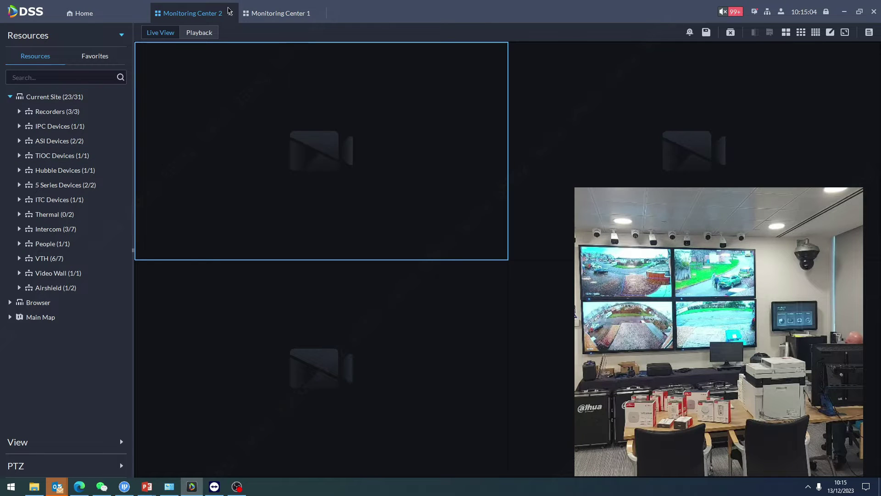
# Close the Monitoring Center 2 workspace and bind the EI camera to wall window 1-1.
pyautogui.click(230, 14)
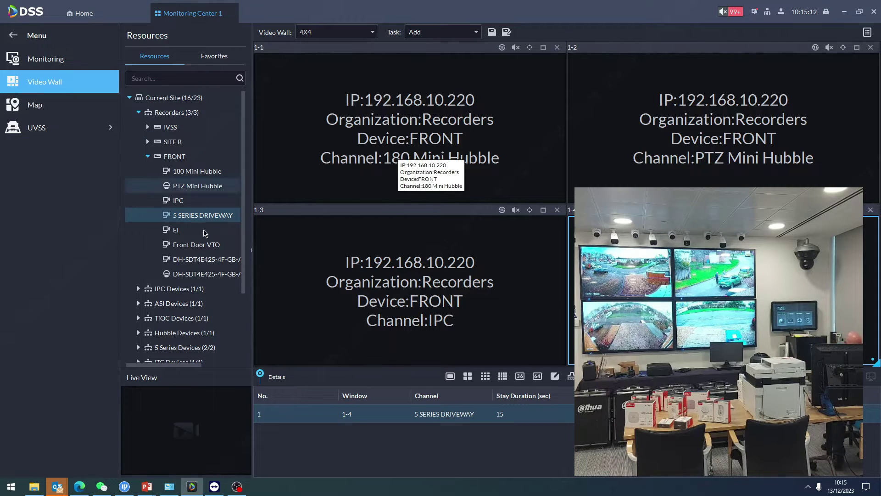
pyautogui.moveTo(176, 229); pyautogui.dragTo(395, 153)
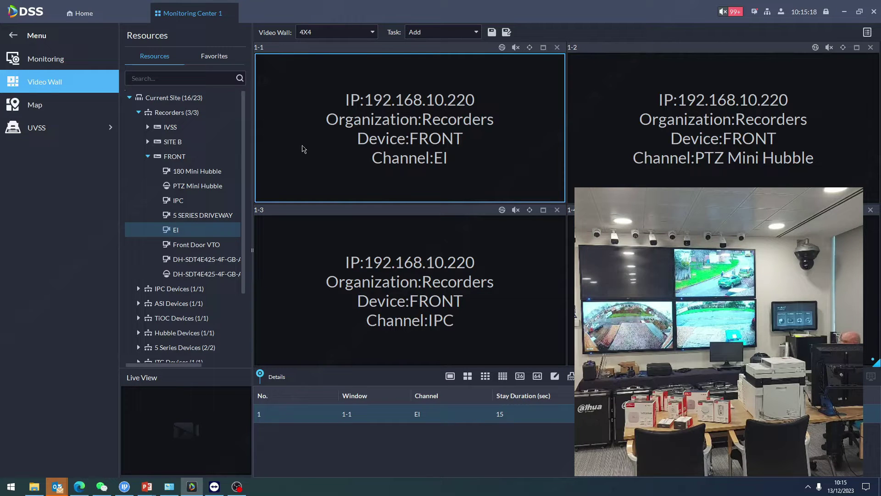
# Bind the IVSS recorder's Demo Wall 3 channel to wall window 1-4.
pyautogui.click(146, 127)
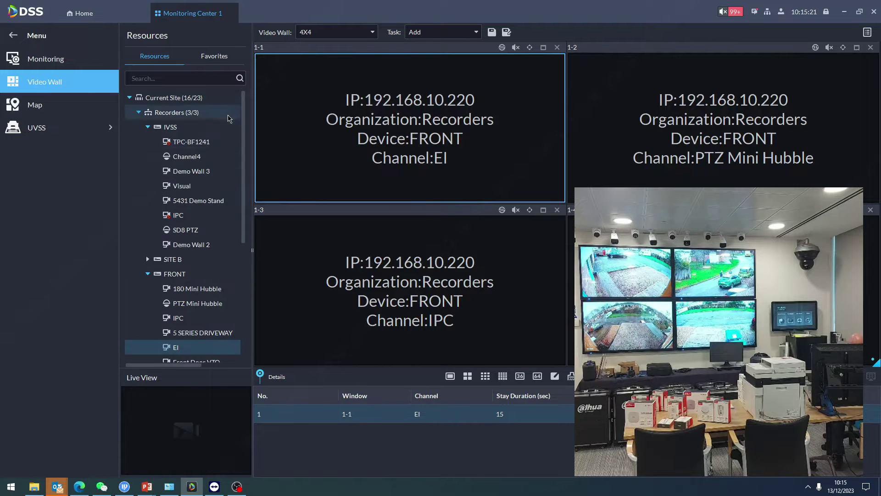
pyautogui.click(180, 175)
pyautogui.moveTo(738, 164); pyautogui.dragTo(726, 275)
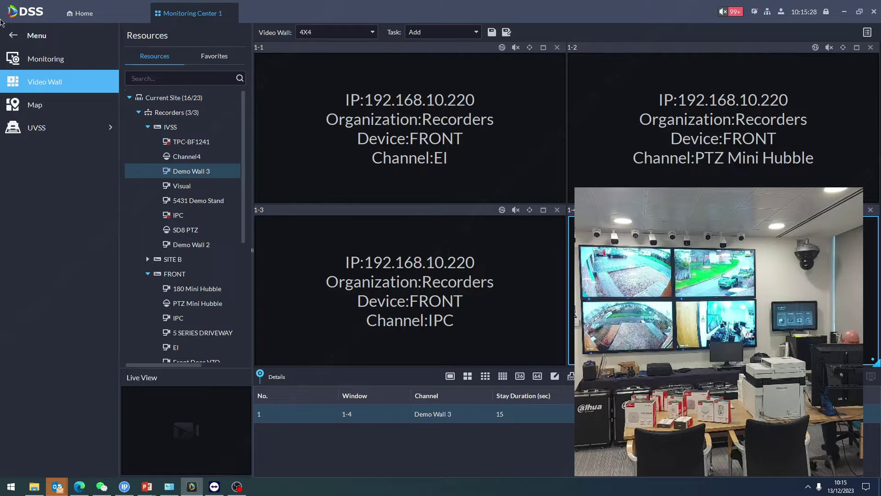
# Rebind window 1-4 to 5 SERIES DRIVEWAY and select window 1-1.
pyautogui.click(141, 113)
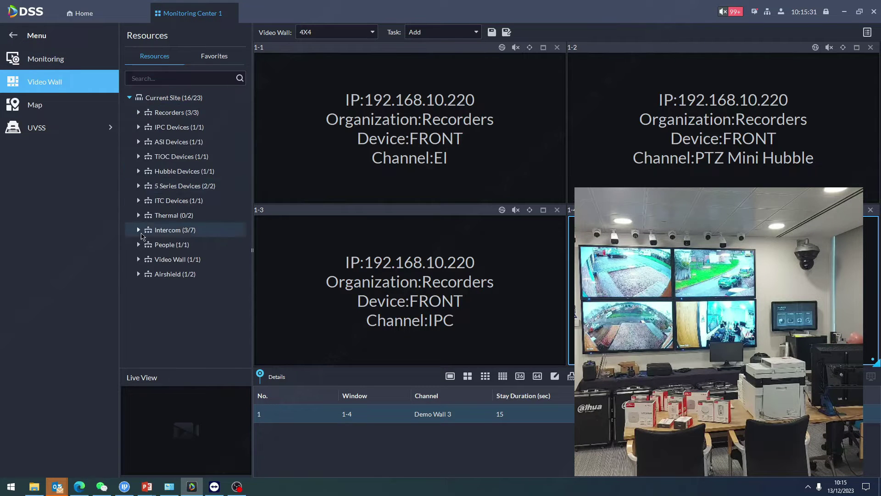
pyautogui.click(138, 112)
pyautogui.click(148, 127)
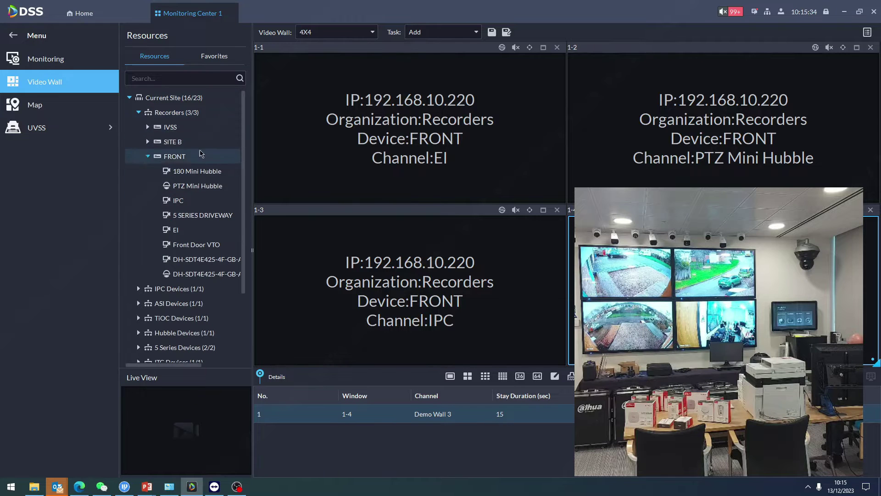
pyautogui.doubleClick(203, 216)
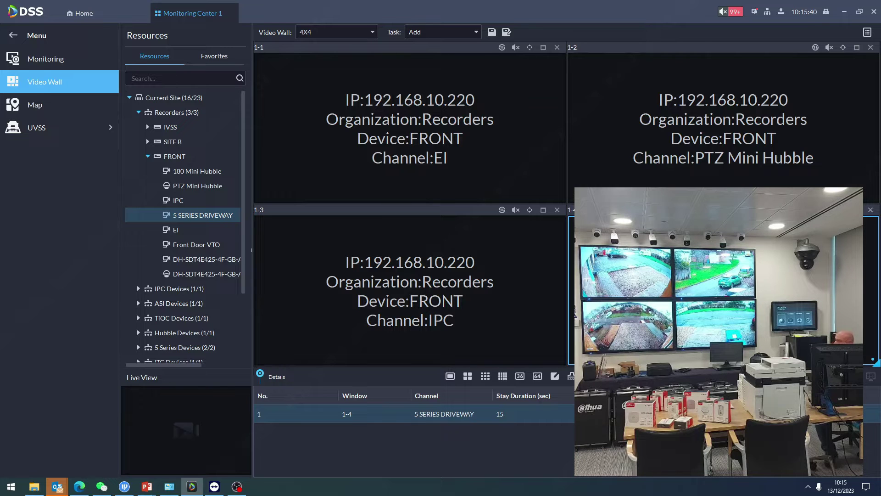
pyautogui.click(408, 137)
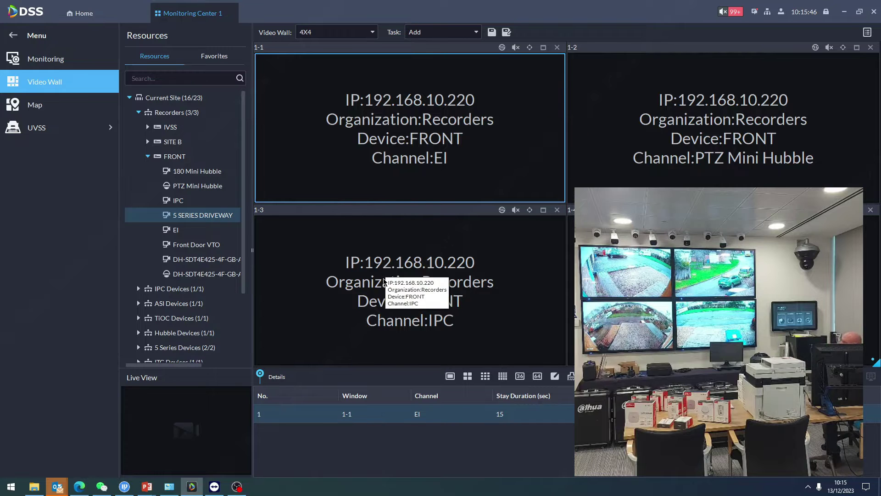
pyautogui.click(543, 210)
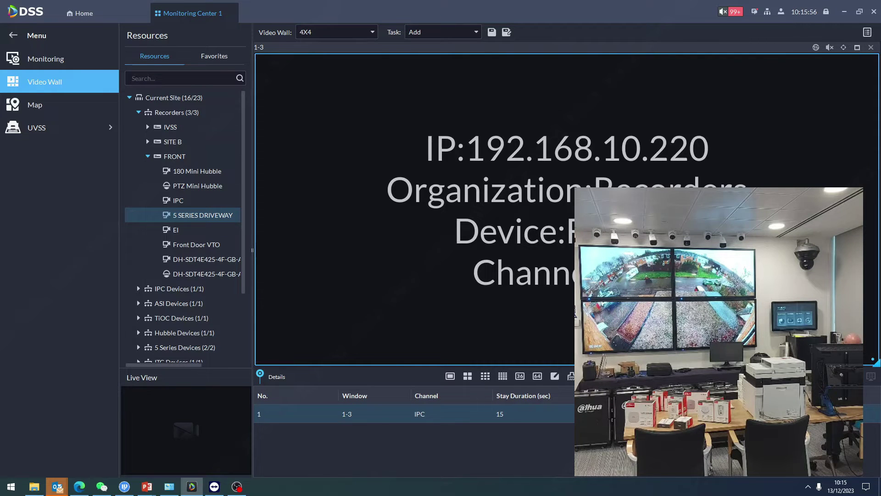
pyautogui.click(857, 48)
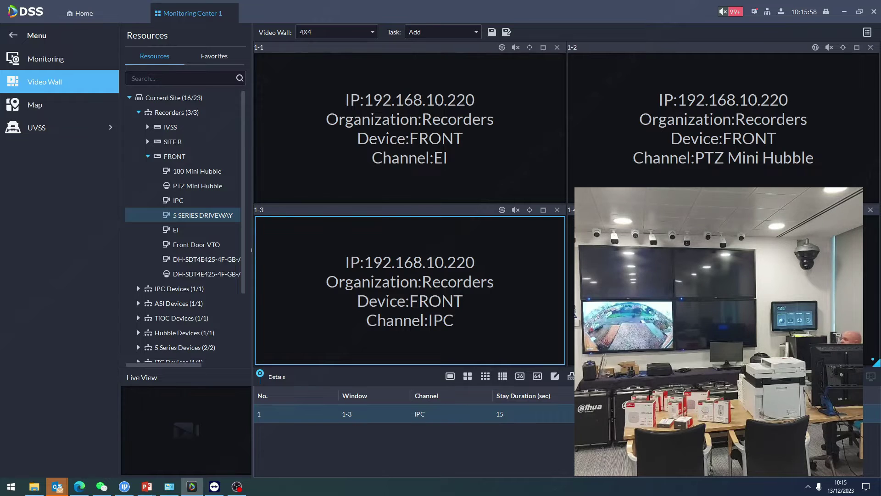
pyautogui.click(460, 151)
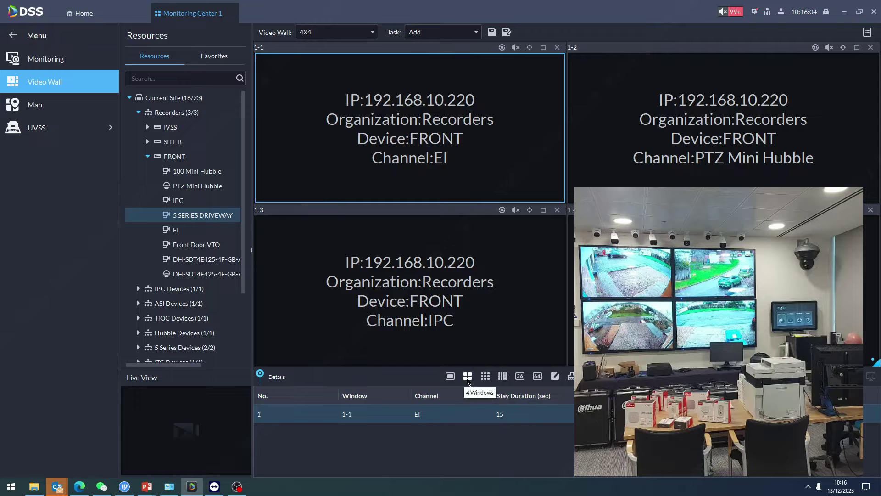
# Split window 1-1 four ways and bind 180 Mini Hubble, PTZ Mini Hubble, DH-SDT4E425 to 1-5, 1-6, 1-7.
pyautogui.click(467, 376)
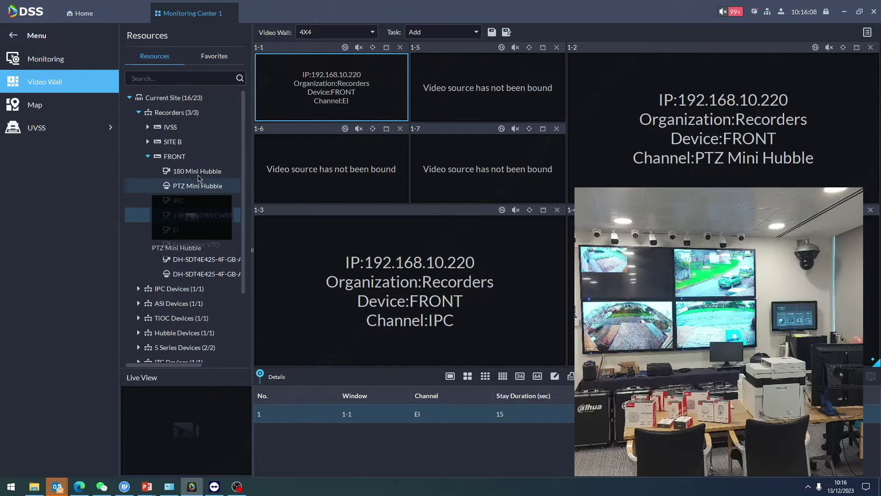
pyautogui.moveTo(198, 171); pyautogui.dragTo(487, 88)
pyautogui.moveTo(205, 186); pyautogui.dragTo(355, 161)
pyautogui.moveTo(205, 264); pyautogui.dragTo(505, 165)
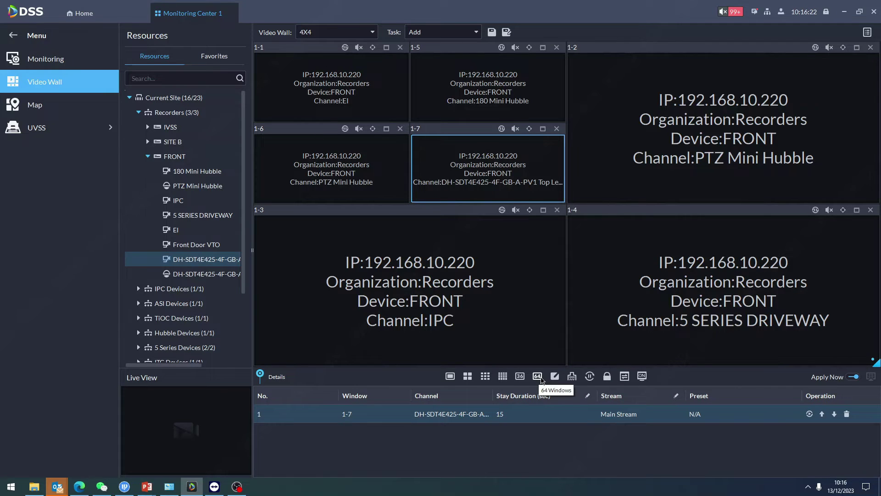
# Switch the wall preview to image mode, exit it again, then select window 1-1.
pyautogui.click(624, 376)
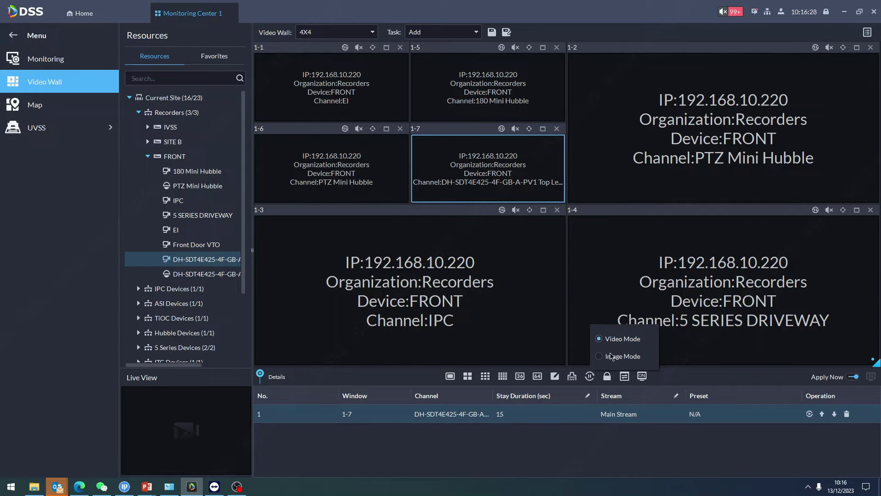
pyautogui.click(612, 356)
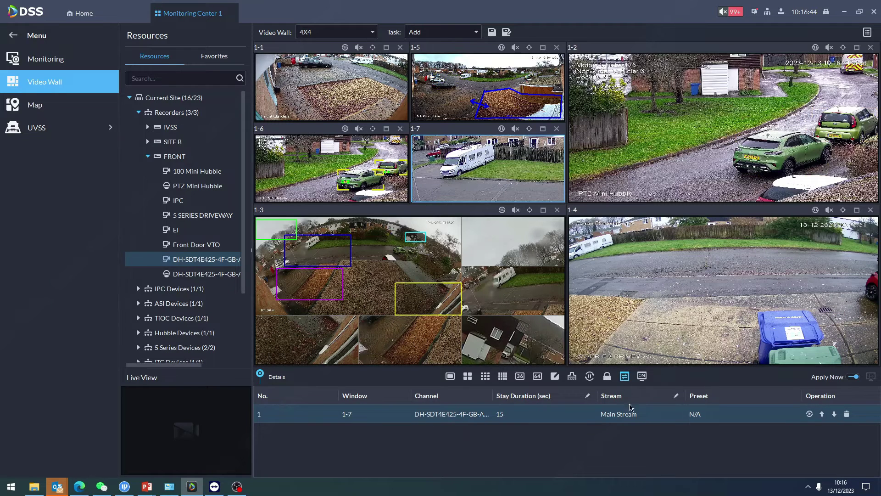
pyautogui.click(625, 377)
pyautogui.click(624, 377)
pyautogui.click(625, 378)
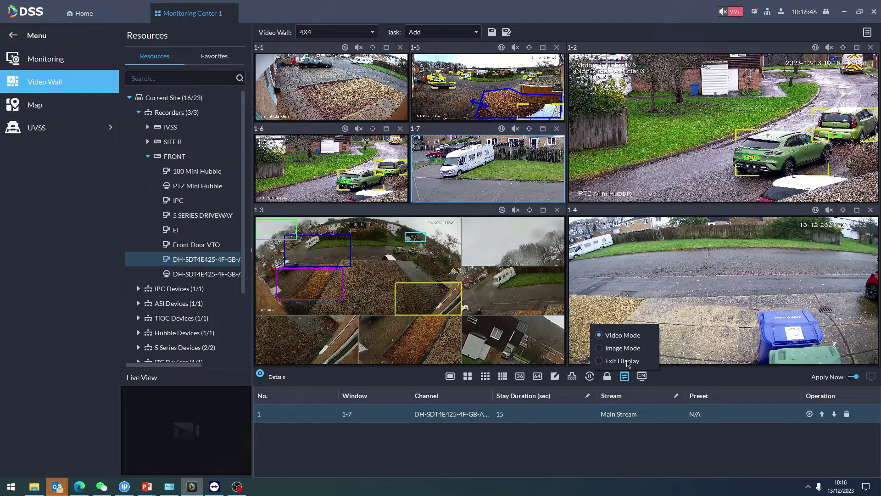
pyautogui.click(627, 361)
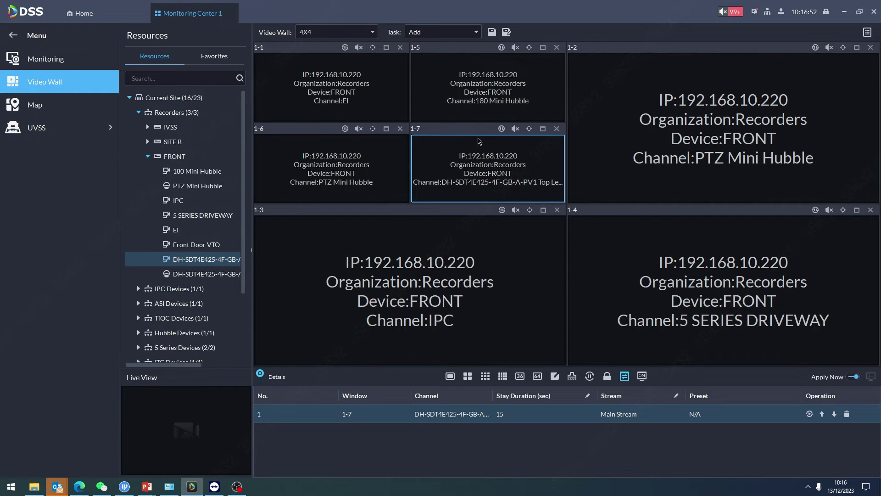
pyautogui.click(332, 95)
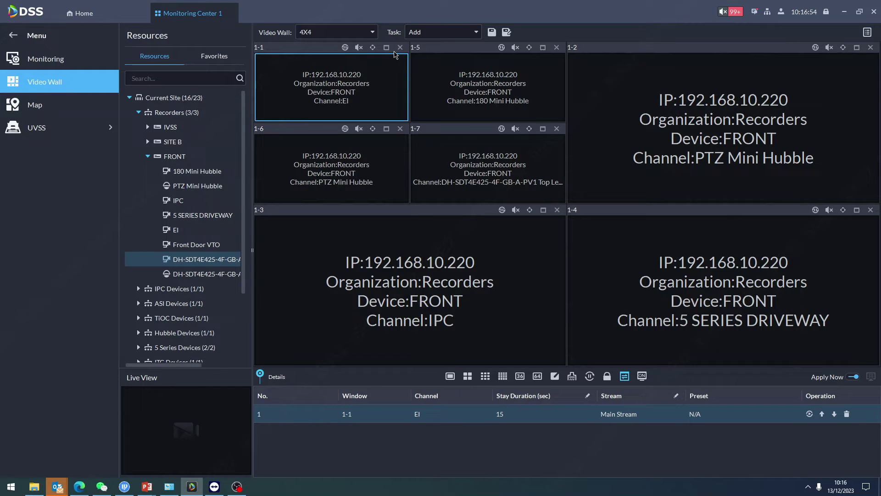
# Start a new video wall named 6x6 with a 3x3 screen block at the top-left.
pyautogui.click(373, 32)
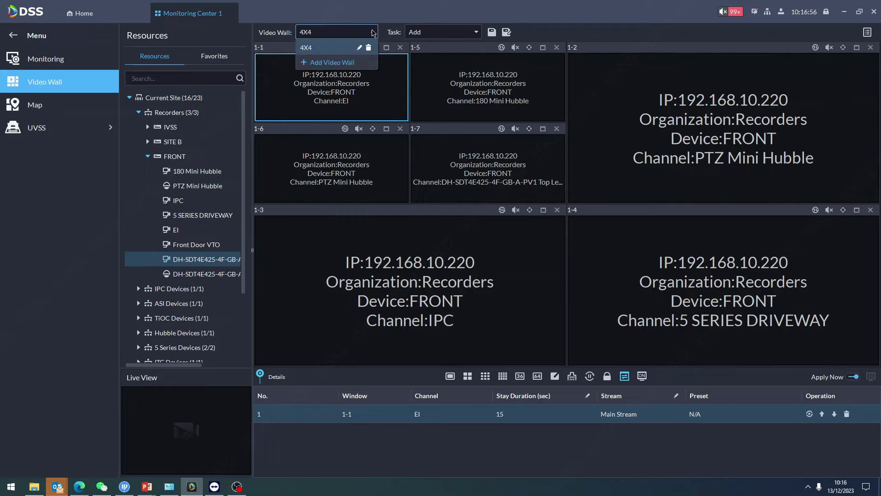
pyautogui.click(333, 63)
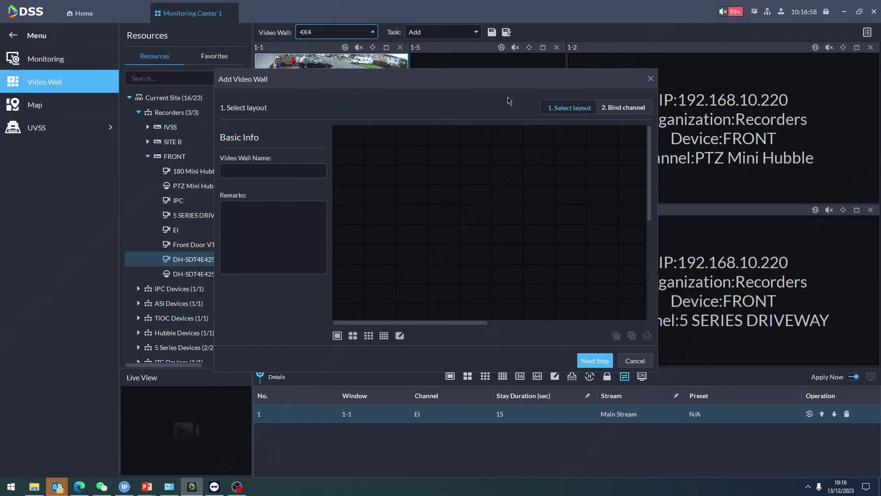
pyautogui.click(273, 169)
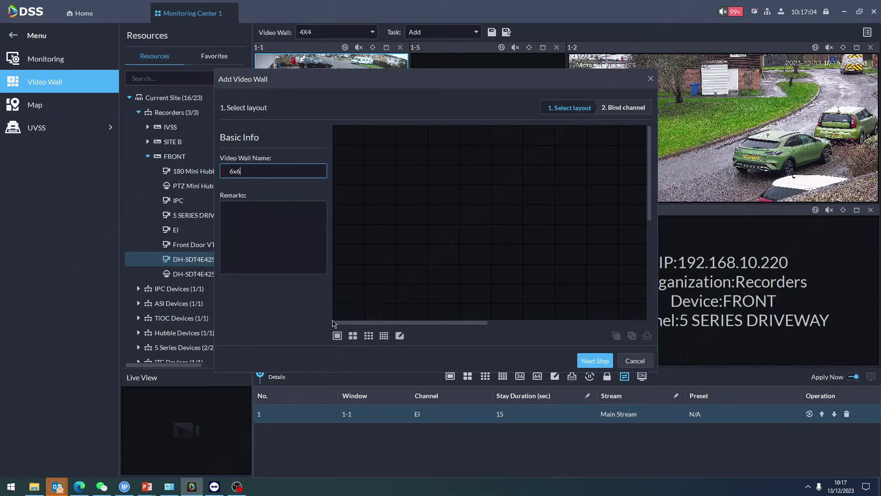
pyautogui.click(368, 339)
pyautogui.moveTo(368, 339); pyautogui.dragTo(340, 134)
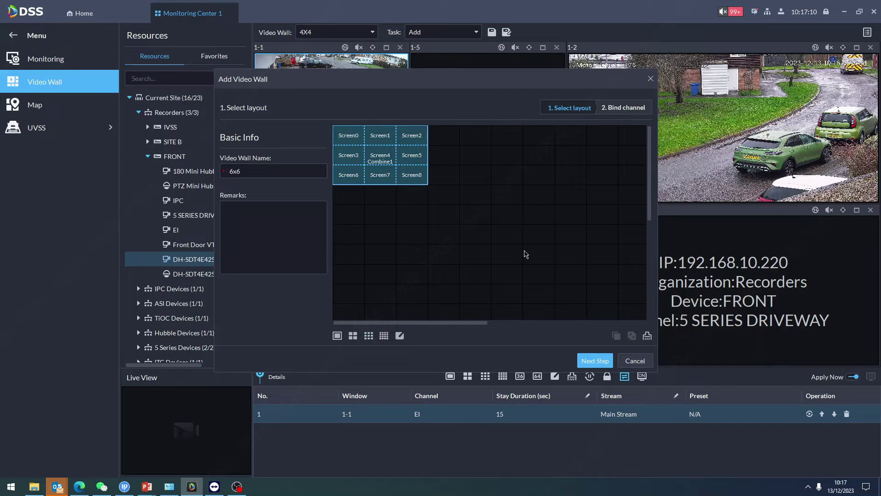
# Bind decoder 192.168.10.236 screens 01 and 02 to Screen0 and Screen1, then cancel the setup.
pyautogui.click(594, 361)
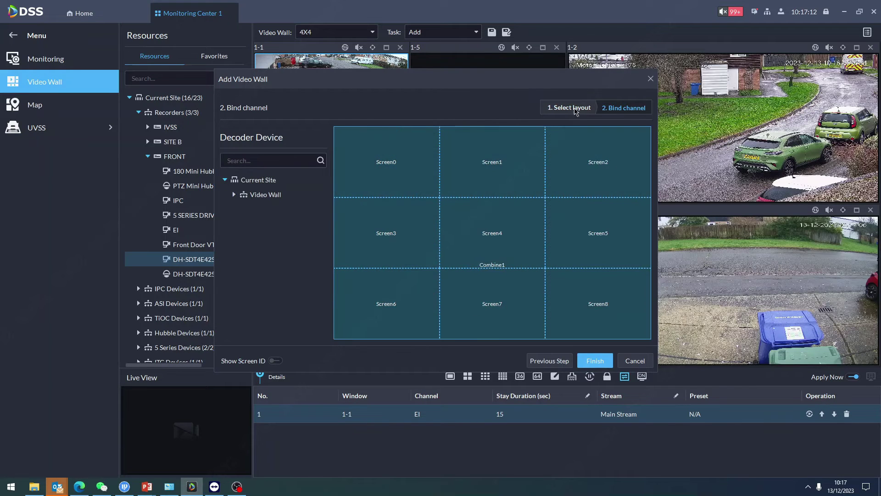
pyautogui.click(234, 194)
pyautogui.click(242, 209)
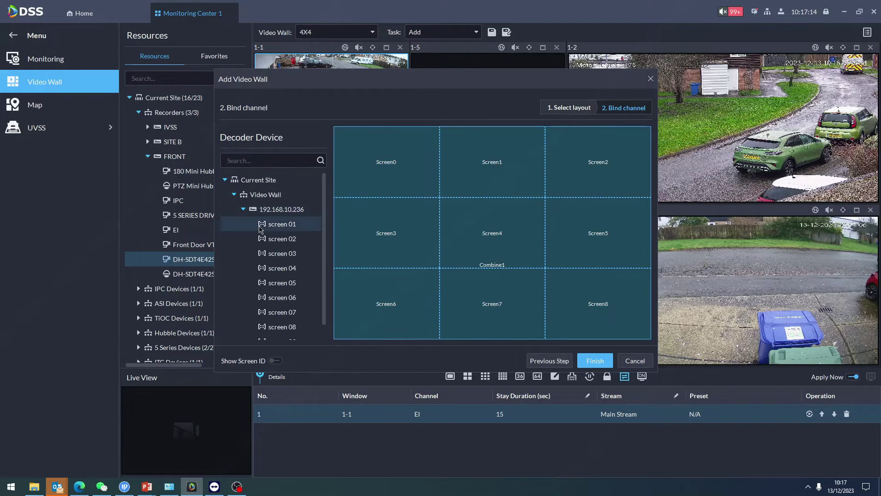
pyautogui.scroll(-1, 307, 203)
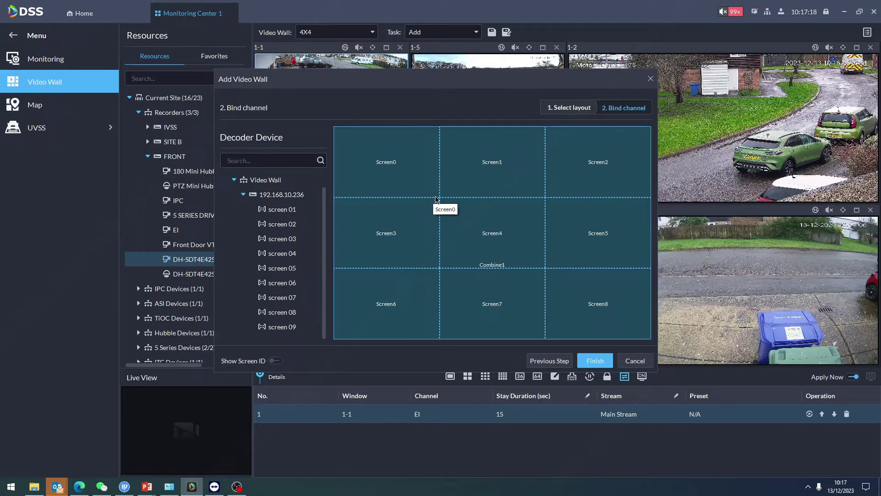
pyautogui.doubleClick(282, 211)
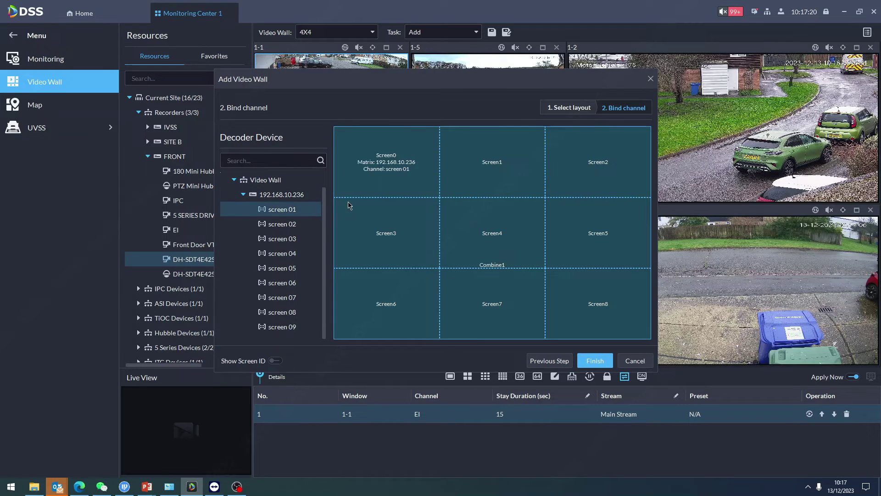
pyautogui.moveTo(273, 227); pyautogui.dragTo(451, 167)
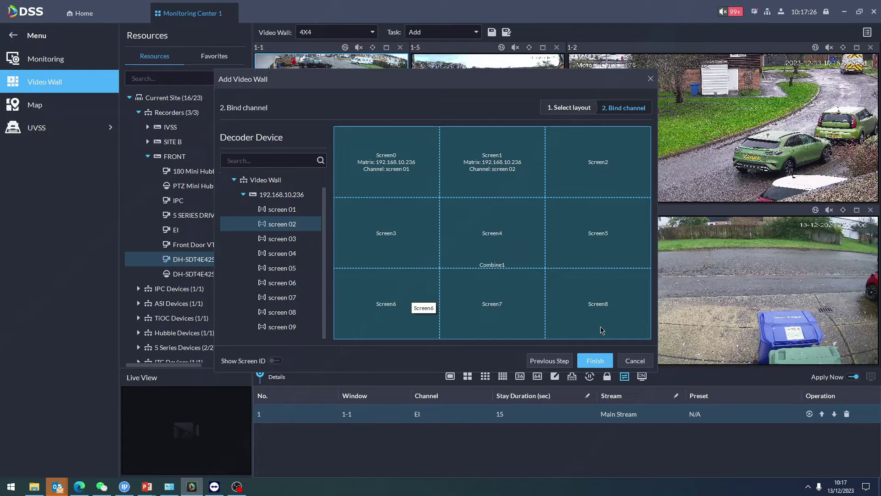
pyautogui.click(632, 362)
# Confirm abandoning the new wall and switch the wall windows to show channel details.
pyautogui.click(485, 244)
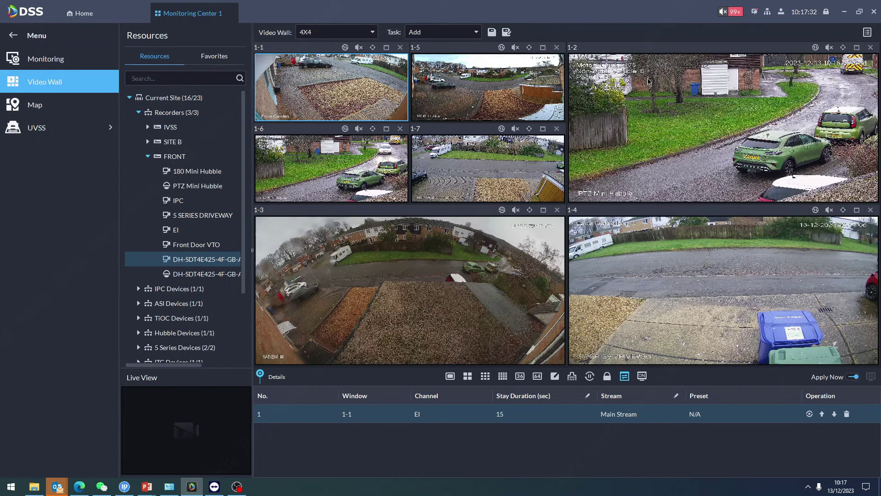
pyautogui.click(625, 377)
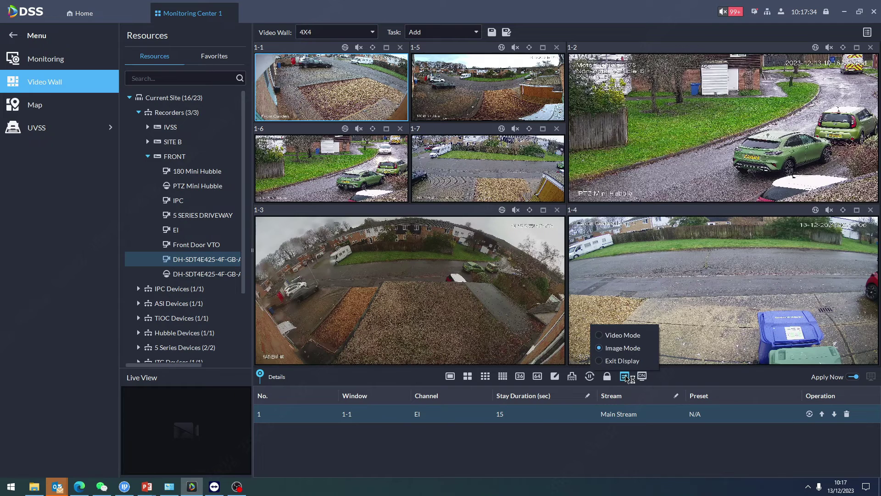
pyautogui.click(623, 361)
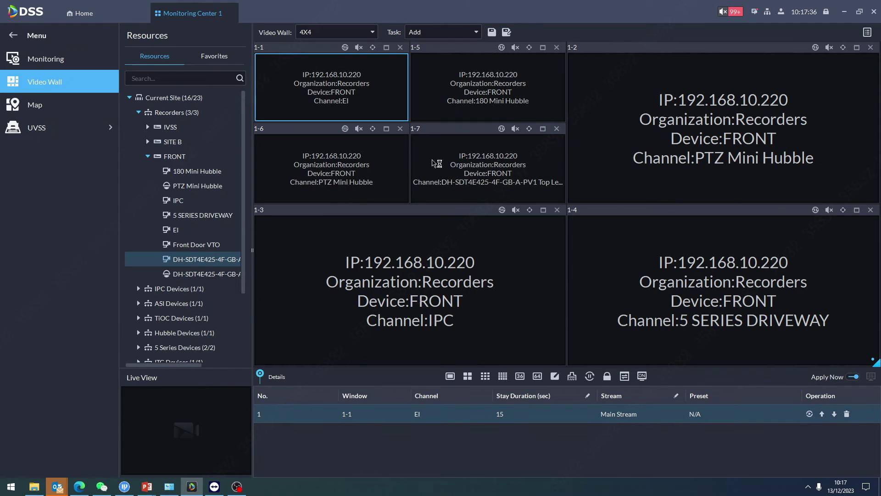
# Expand Video Wall > 192.168.10.236 in Resources to list its HDMI, DVI and IPC inputs.
pyautogui.scroll(-2, 192, 188)
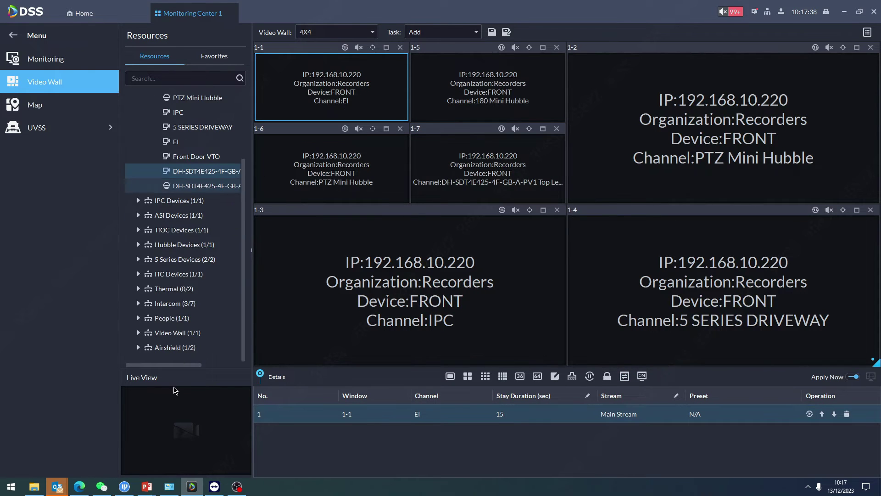
pyautogui.click(138, 333)
pyautogui.scroll(-1, 225, 267)
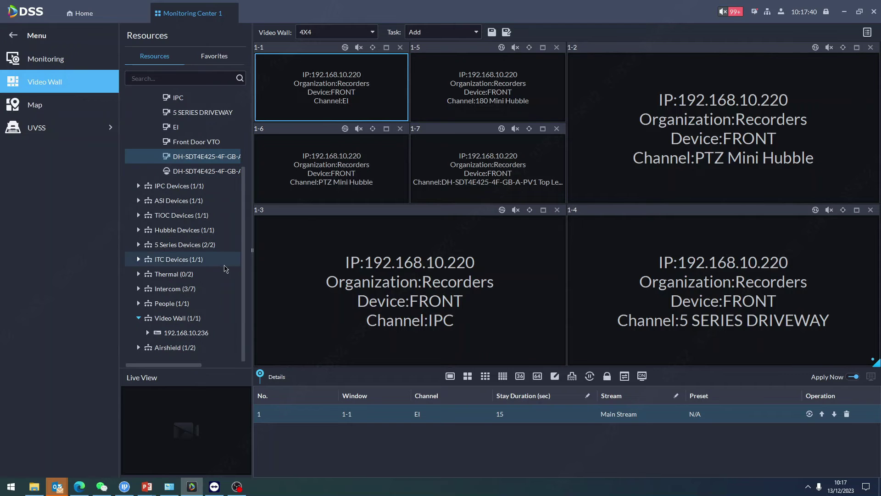
pyautogui.click(147, 332)
pyautogui.scroll(-2, 228, 240)
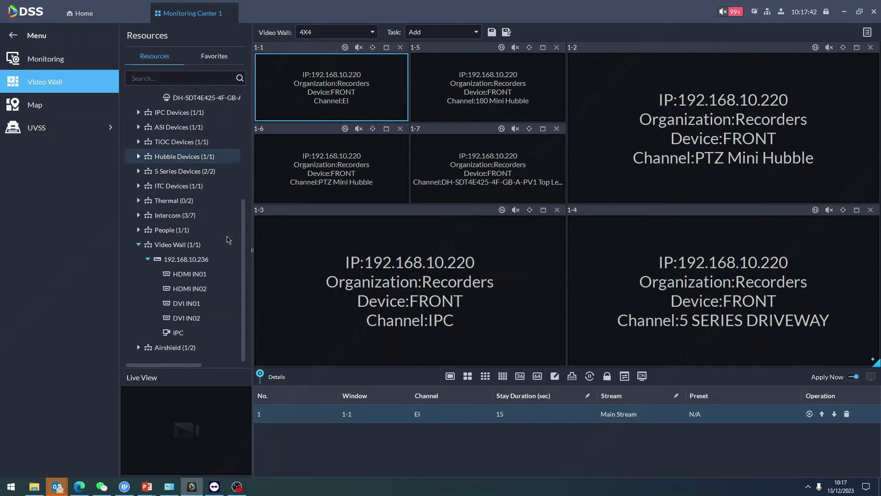
pyautogui.moveTo(212, 270); pyautogui.dragTo(215, 267)
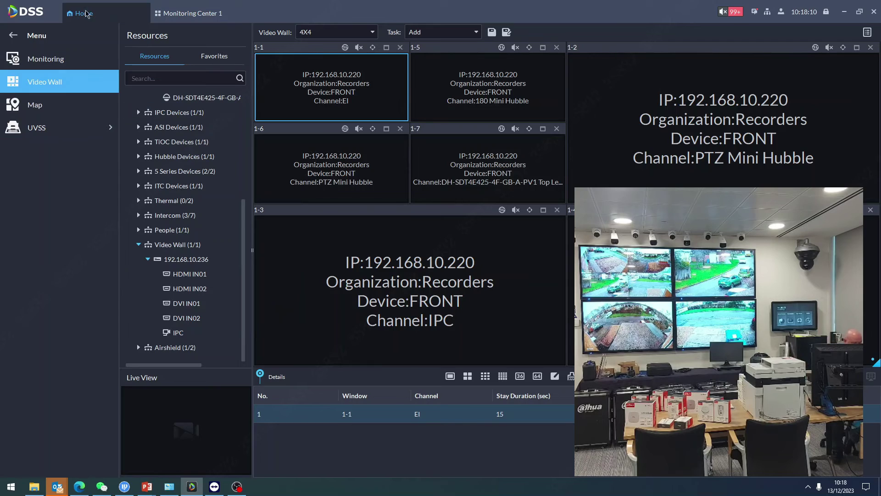
# Open Event Center from Home and detach its window to the upper left.
pyautogui.click(80, 13)
pyautogui.click(273, 169)
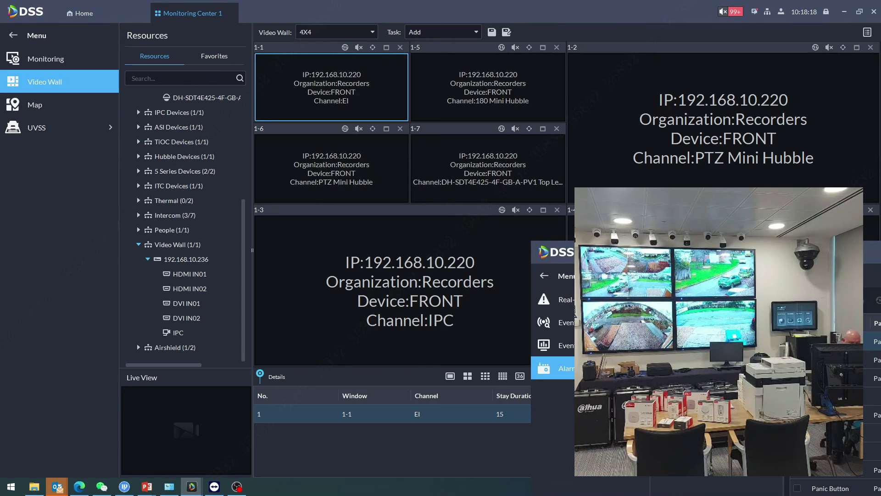
pyautogui.moveTo(746, 254); pyautogui.dragTo(327, 100)
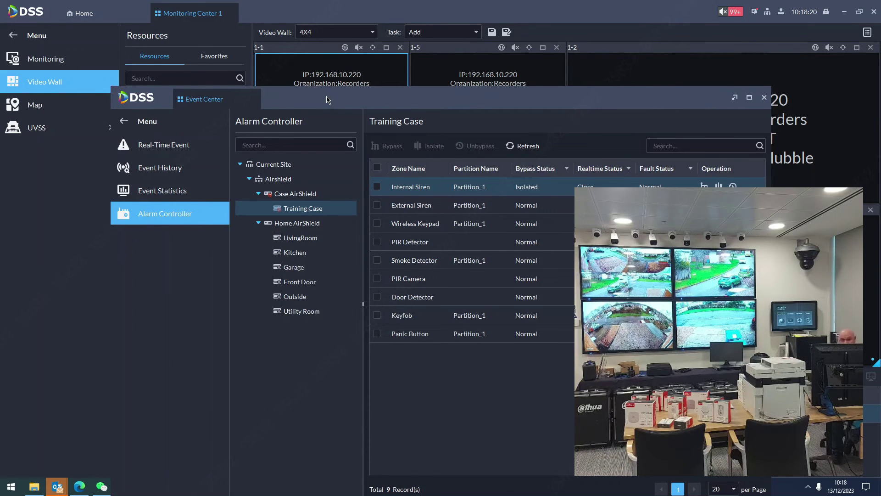